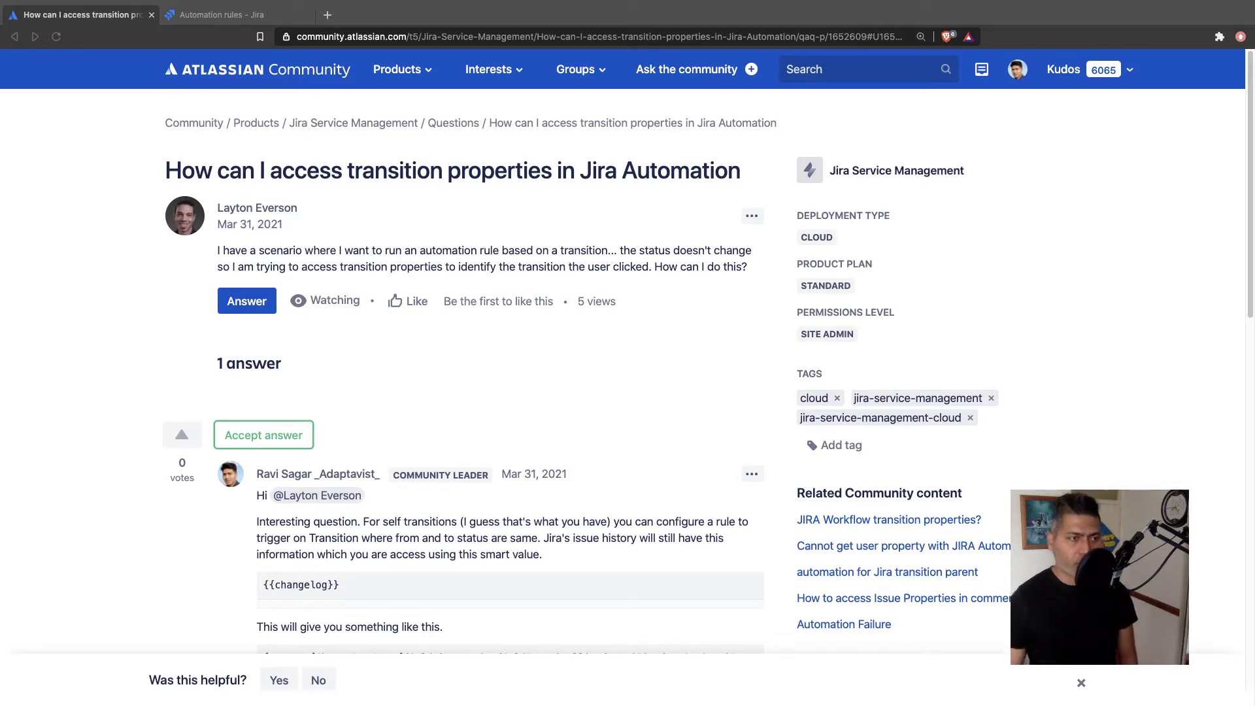
Zoom in the browser page and switch to the self-transition-automation rule
left_click(165, 351)
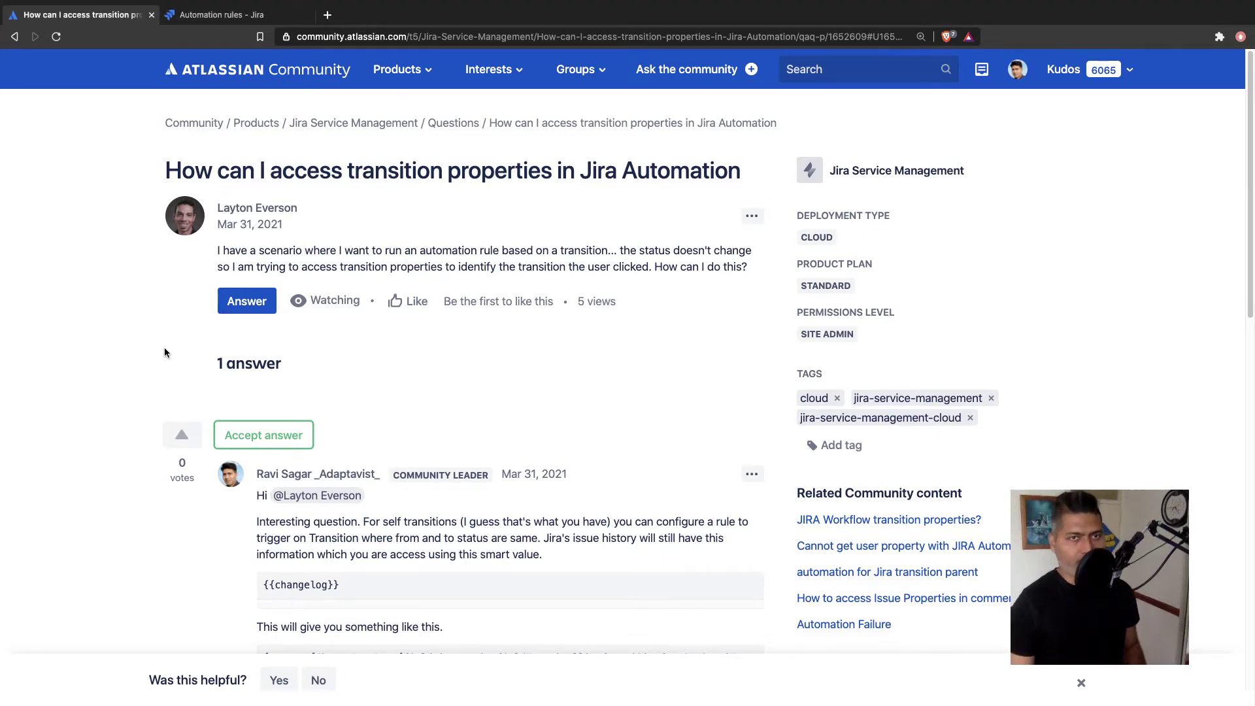
key("super+equal")
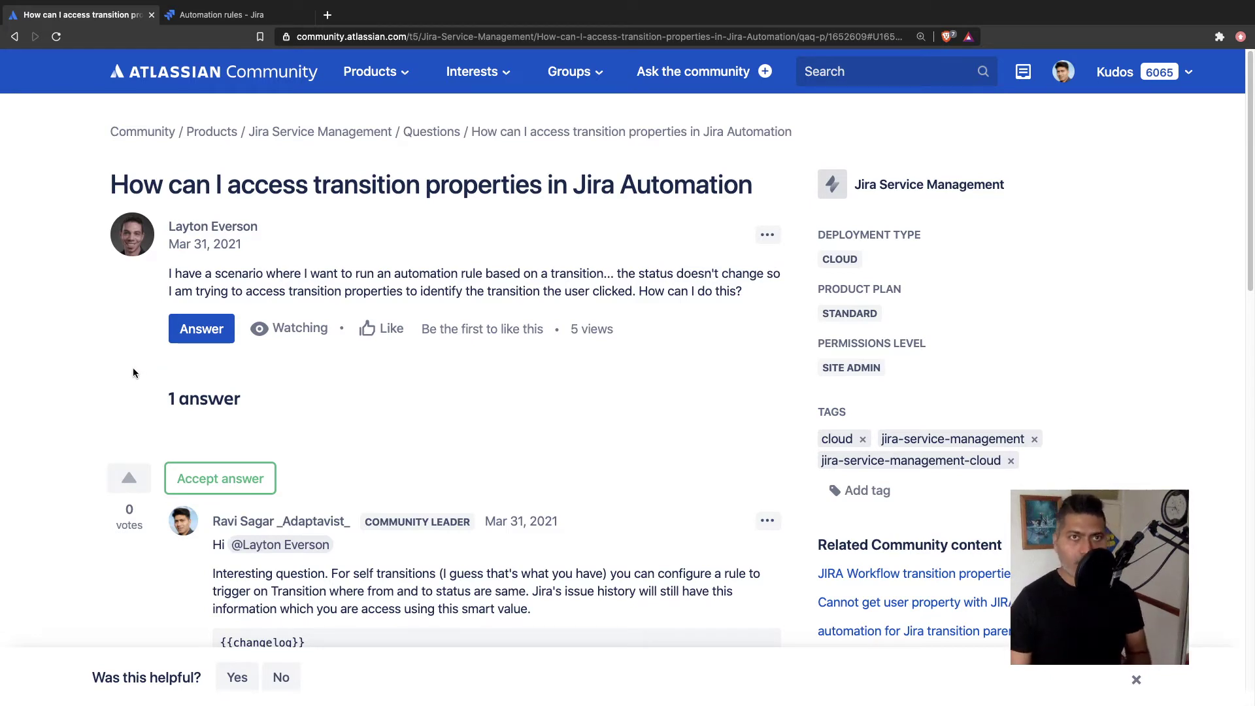
left_click(232, 19)
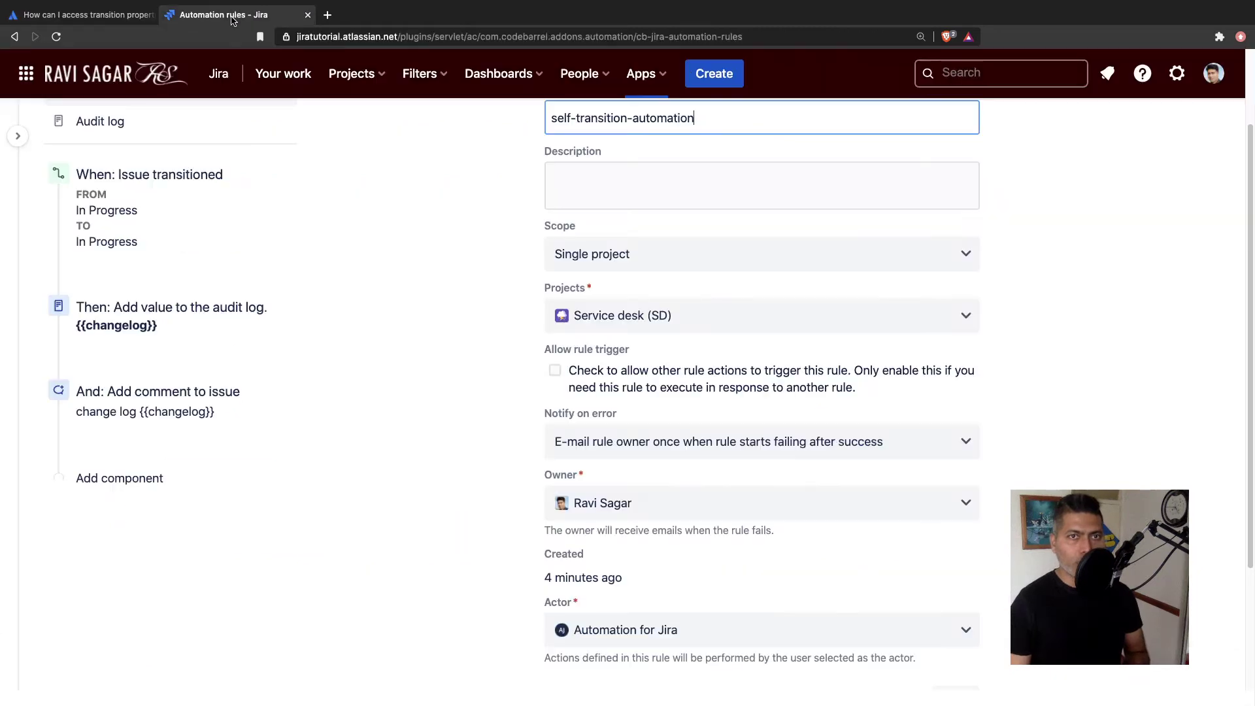
Show the Issue transitioned trigger with In Progress as both from and to status, then open Jira search
left_click(180, 210)
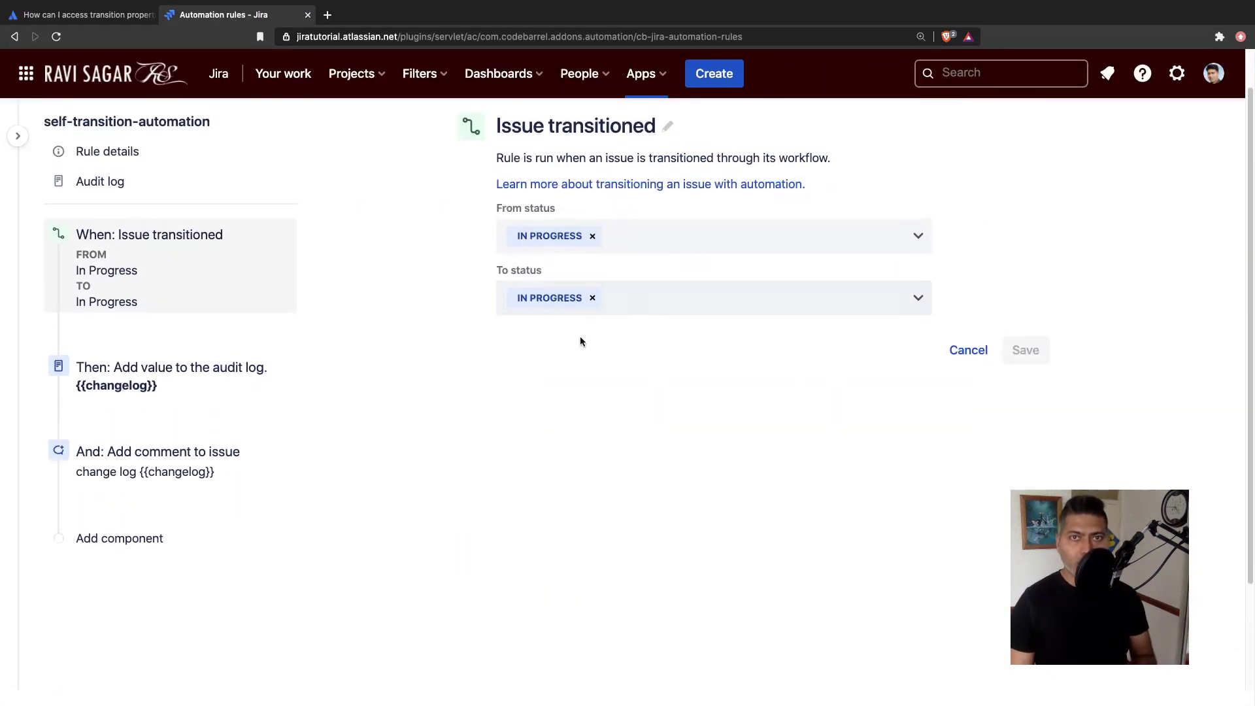
scroll(601, 357, "up", 2)
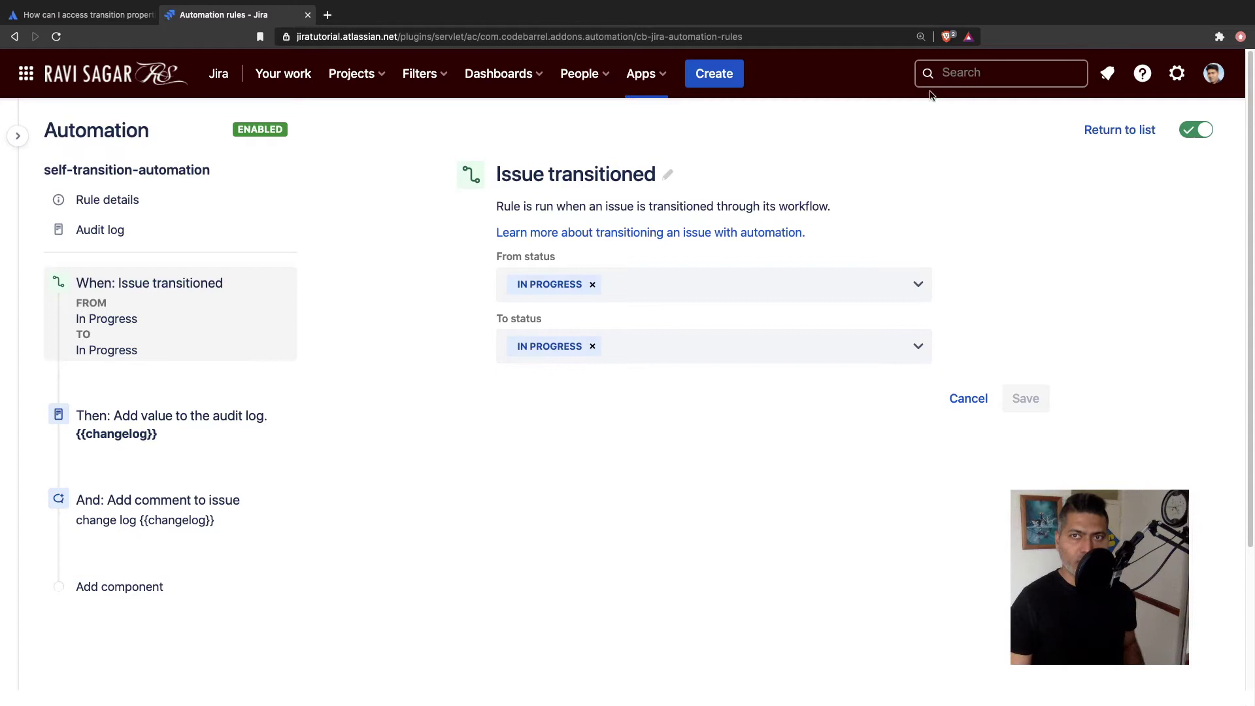
left_click(958, 74)
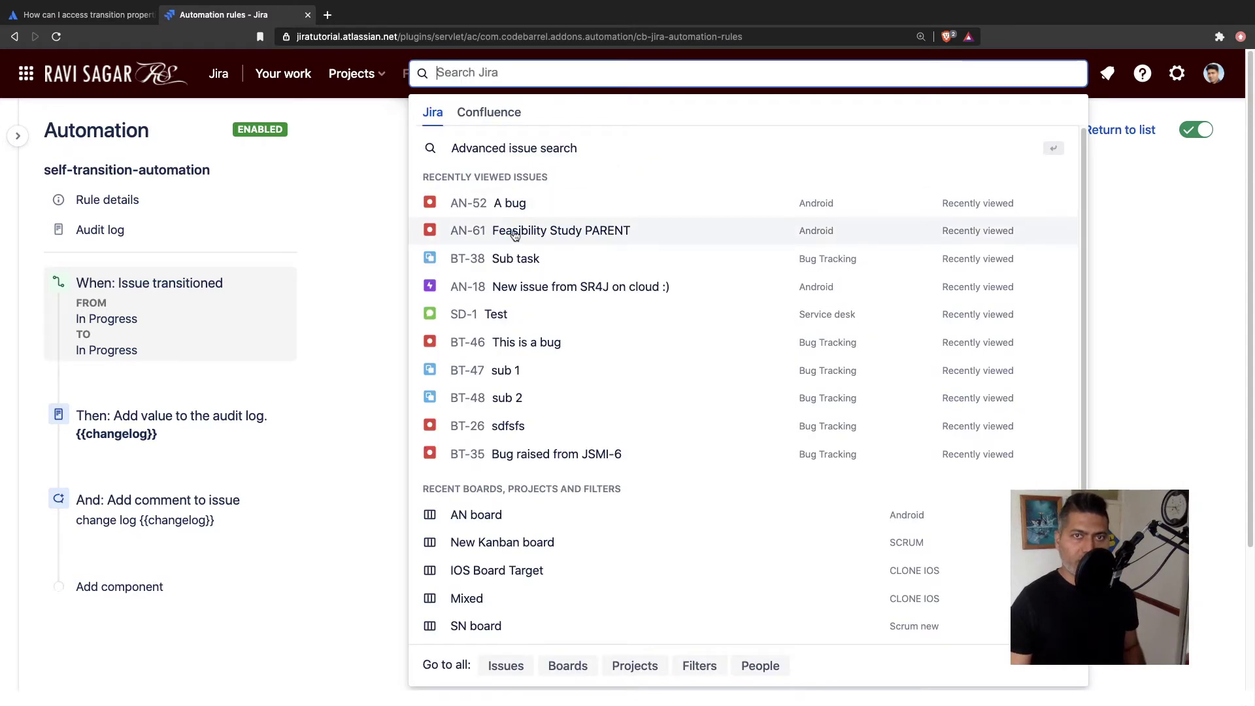
Open SD-1 'Test' from recent issues in a new tab and list its status transitions
left_click(467, 316)
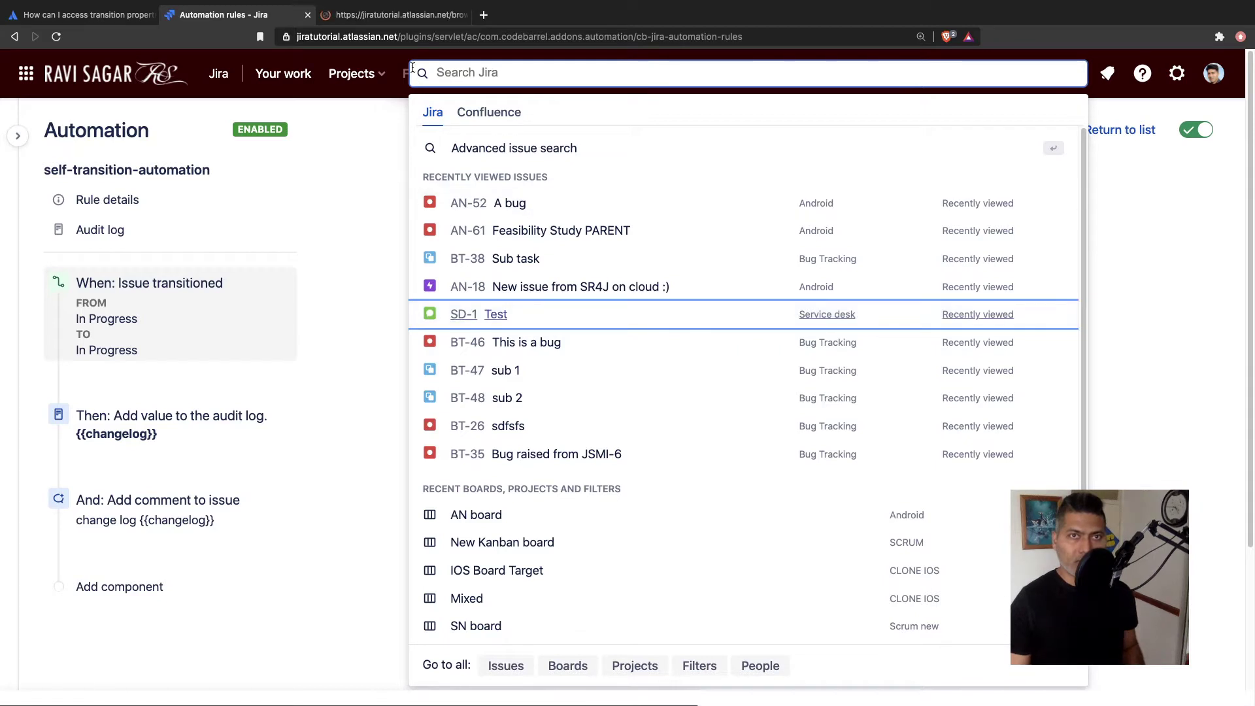
left_click(401, 21)
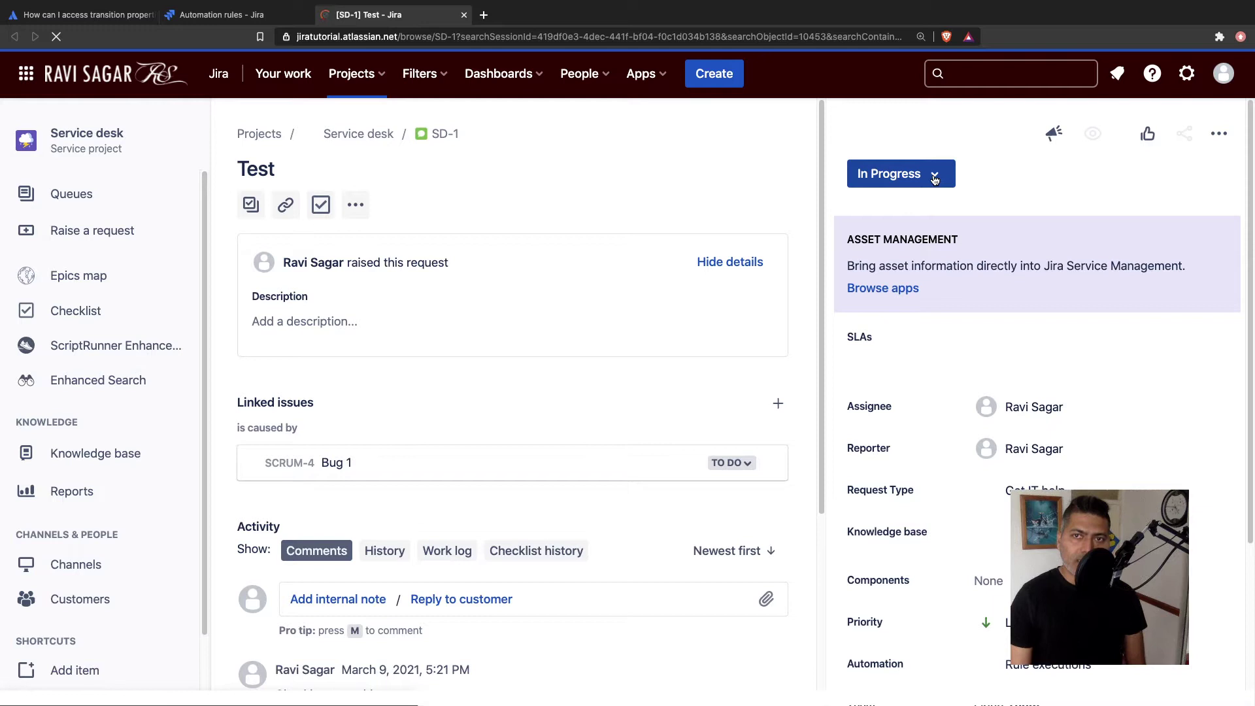
left_click(935, 178)
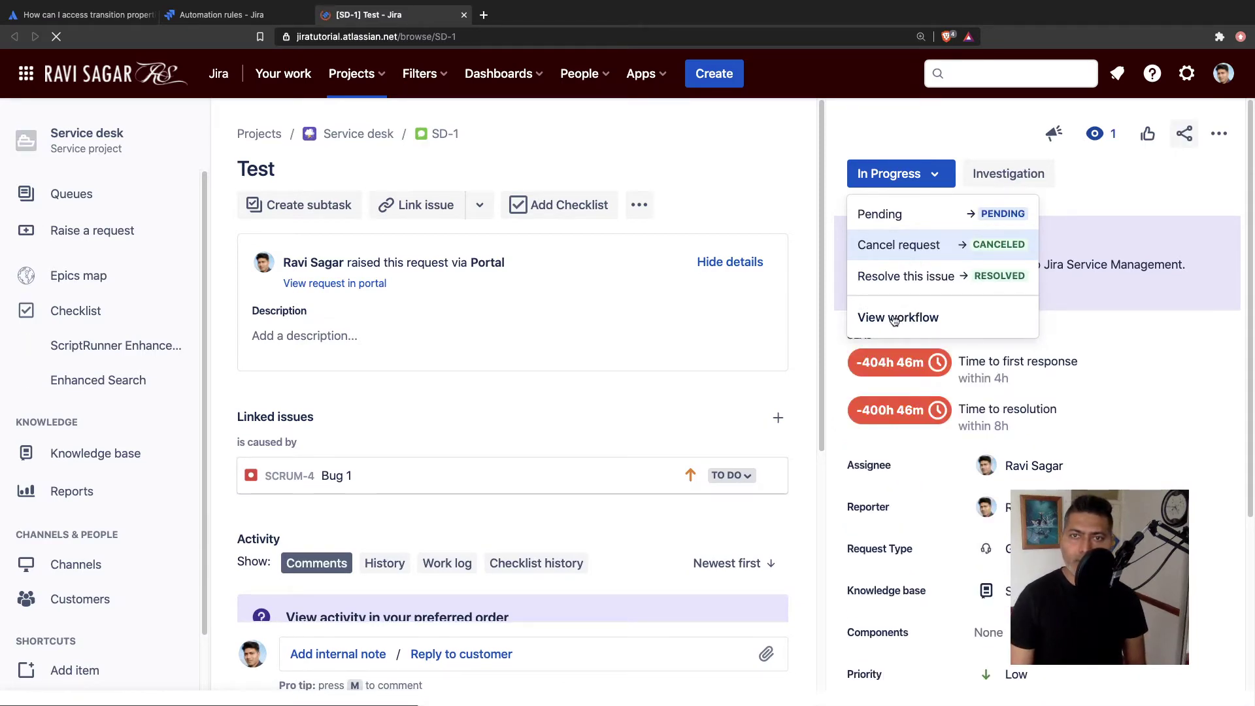
left_click(894, 319)
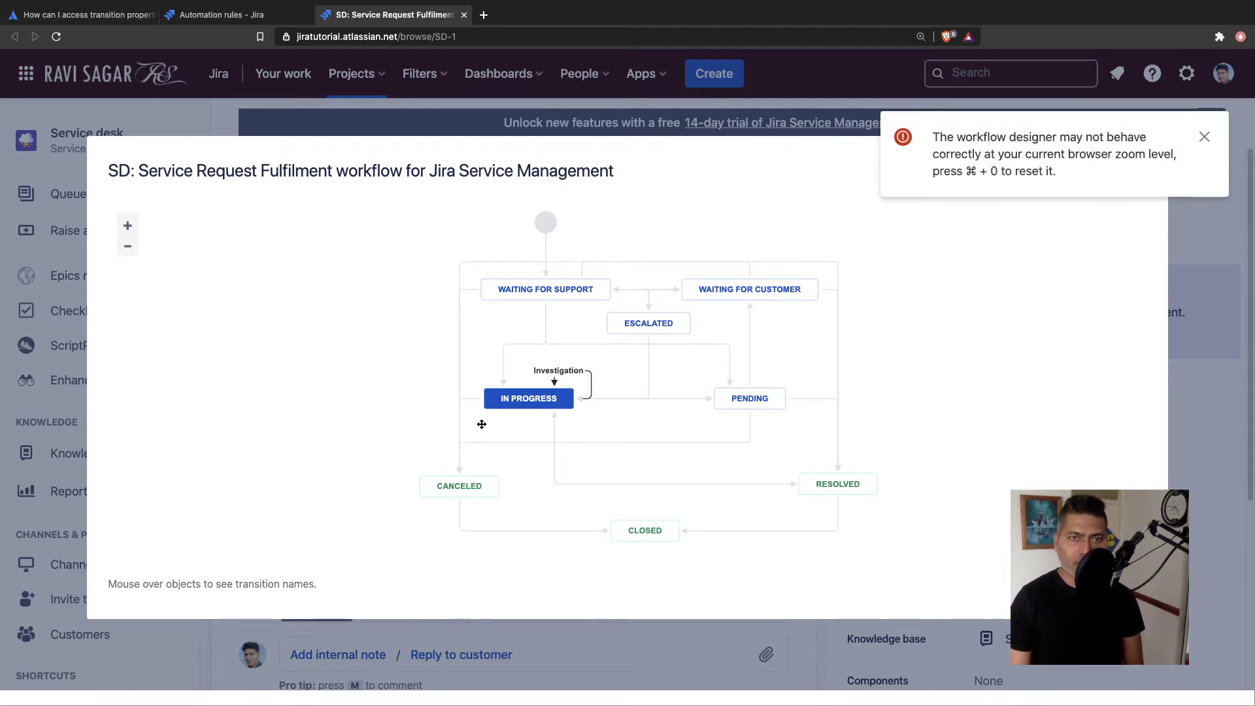
left_click(127, 231)
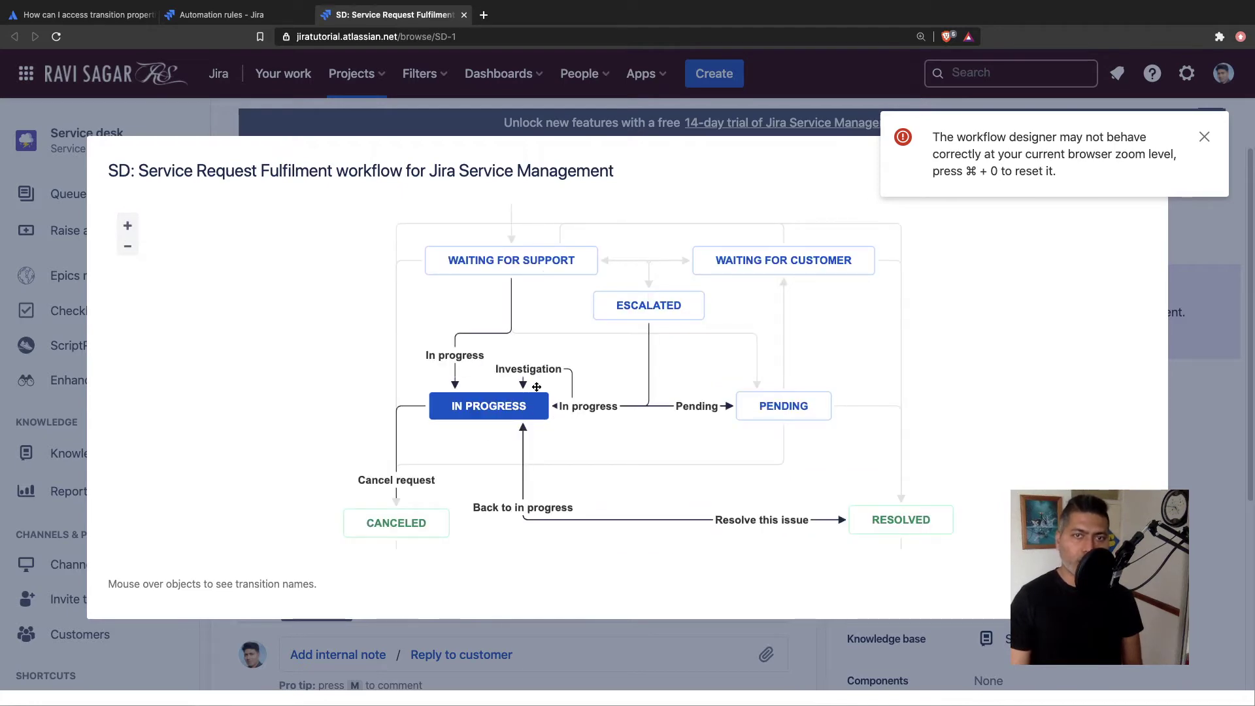
key("Escape")
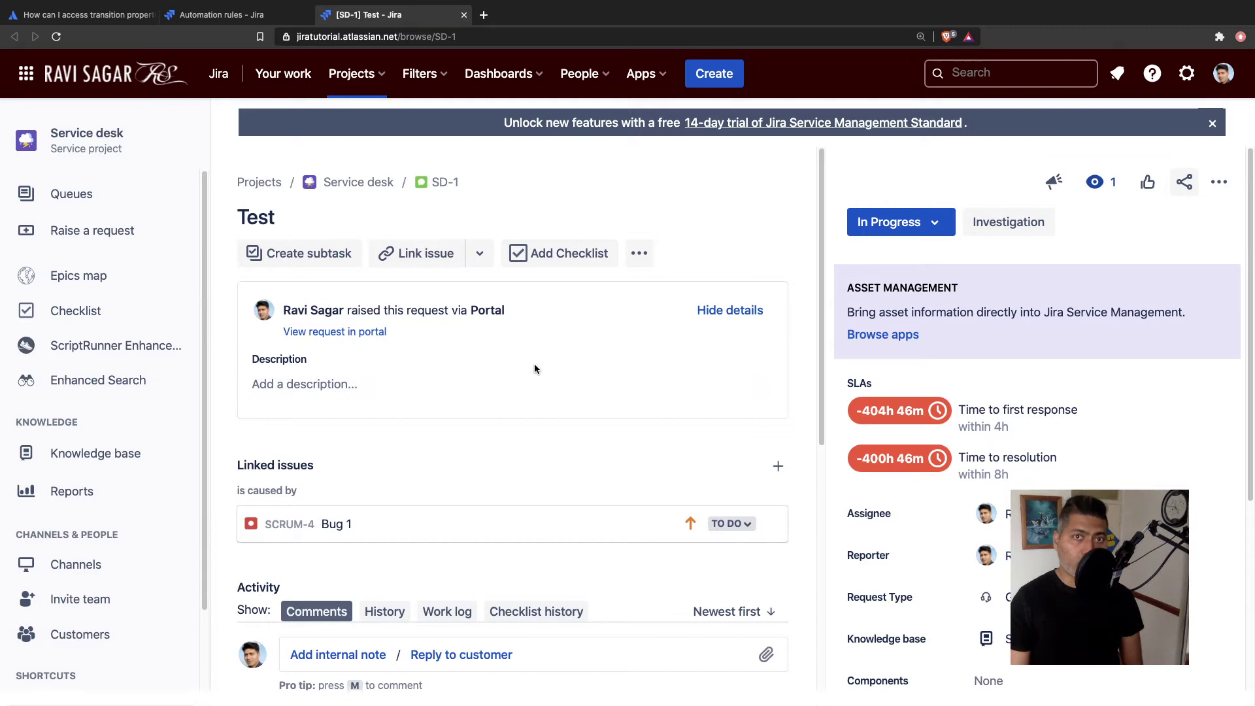
Back in the rule editor, show the 'Add value to the audit log' action logging {{changelog}}
left_click(257, 16)
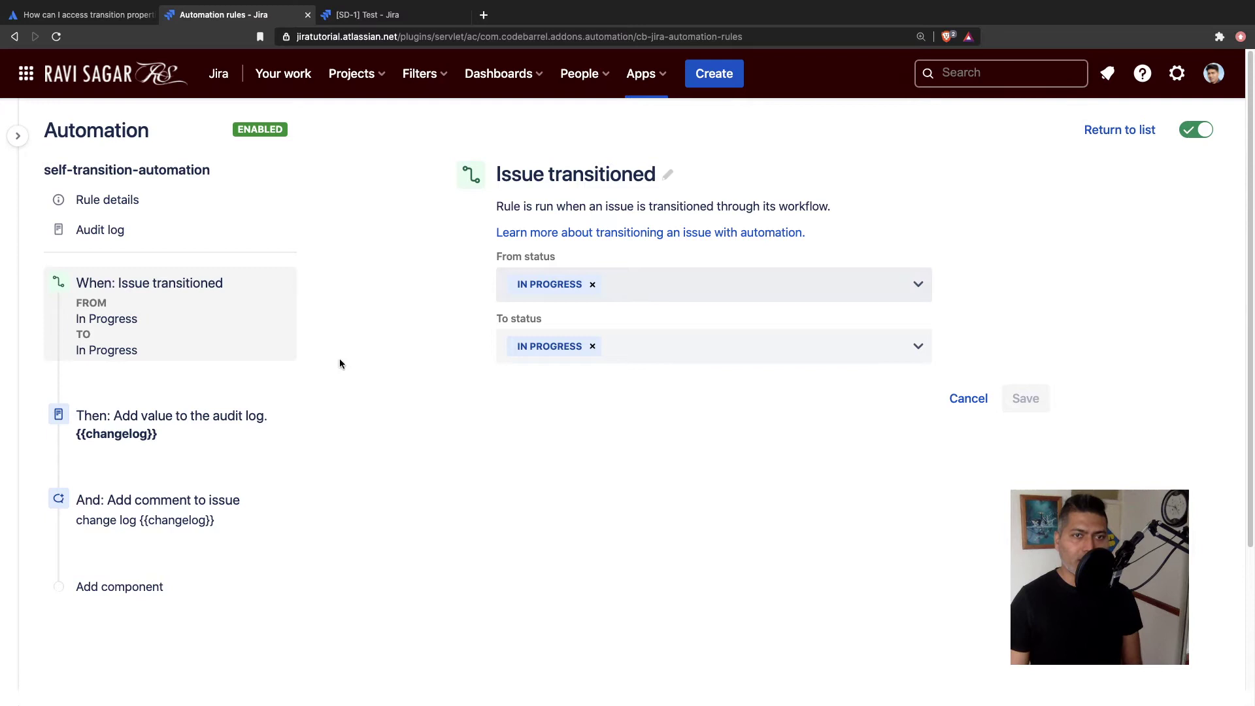
left_click(174, 437)
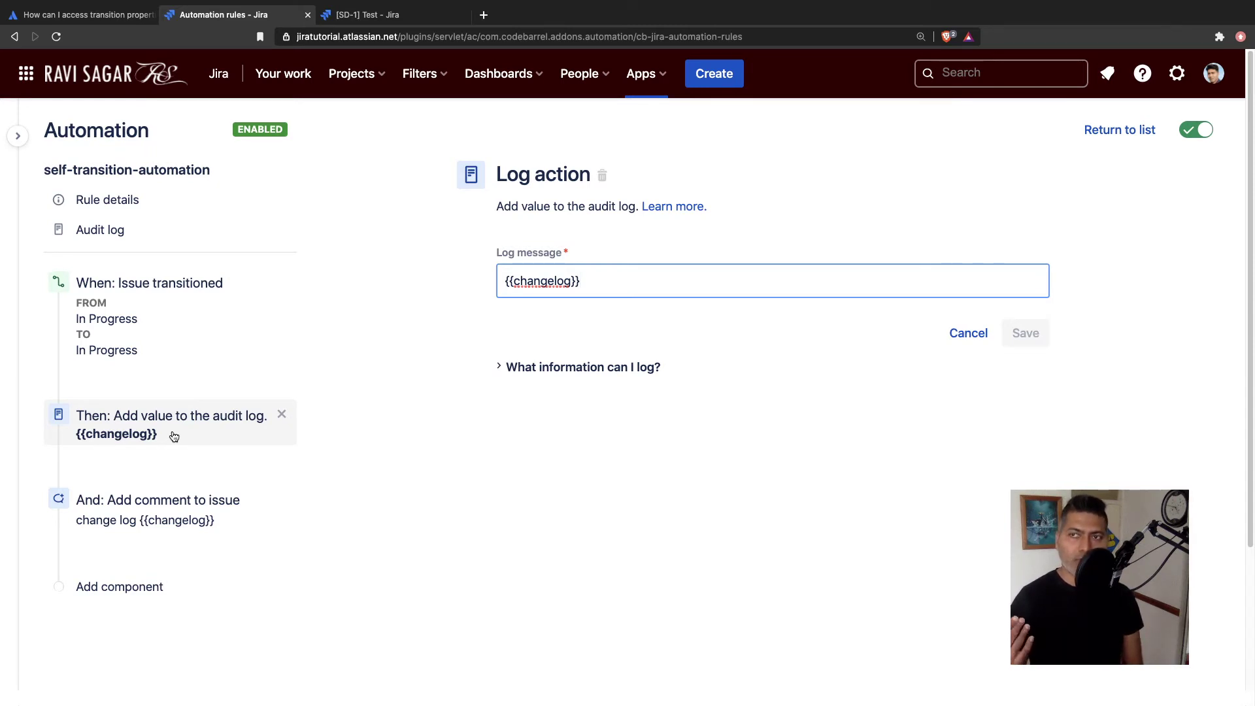
Move SD-1 through the Investigation transition with the comment 'Comment'
left_click(385, 14)
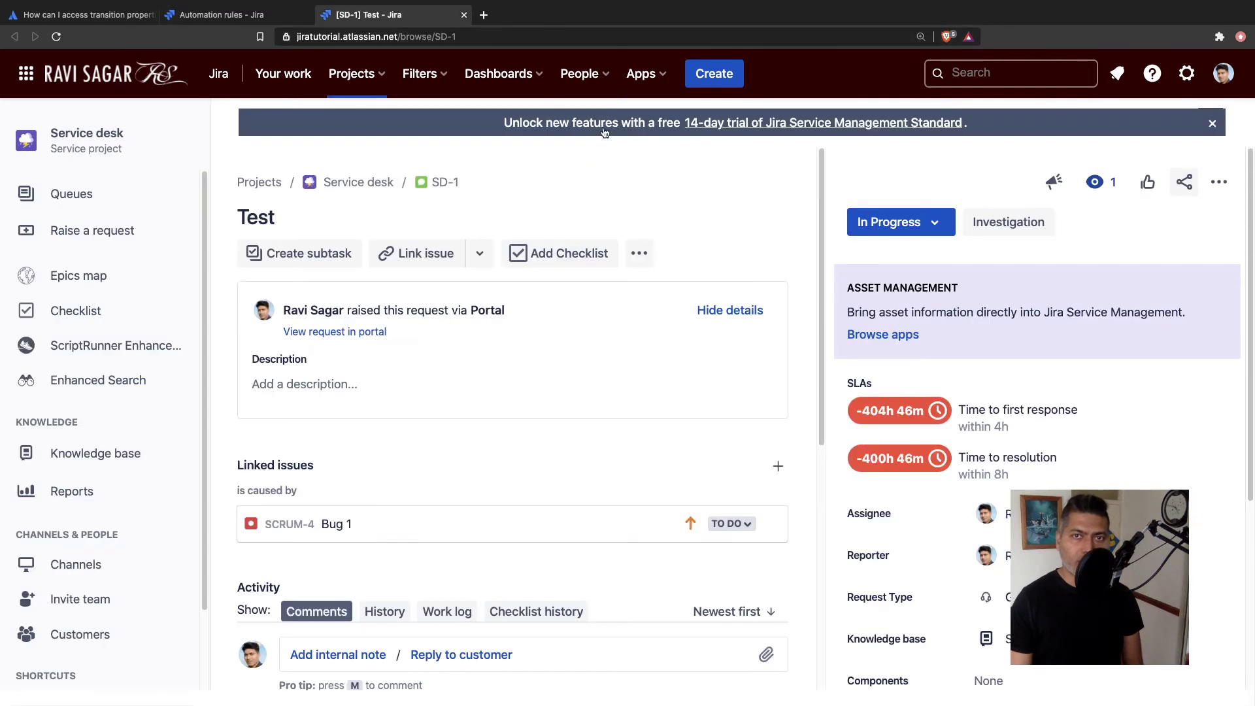
left_click(922, 222)
left_click(952, 196)
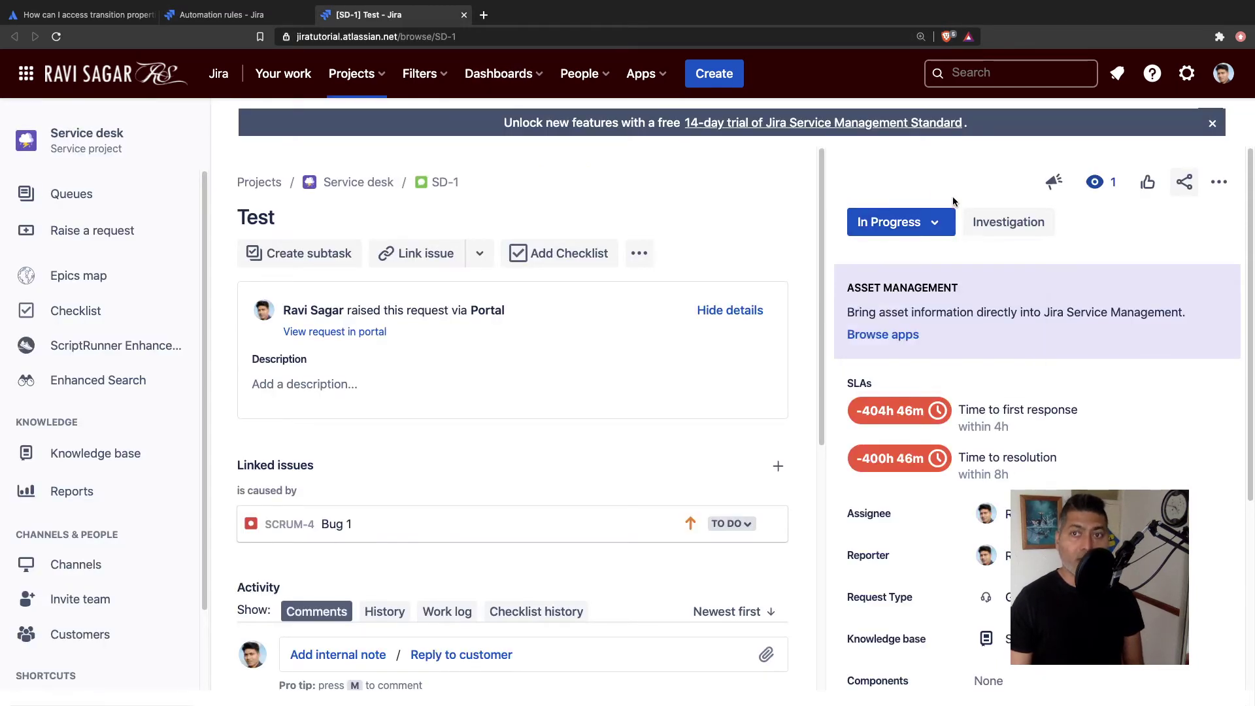
left_click(1009, 223)
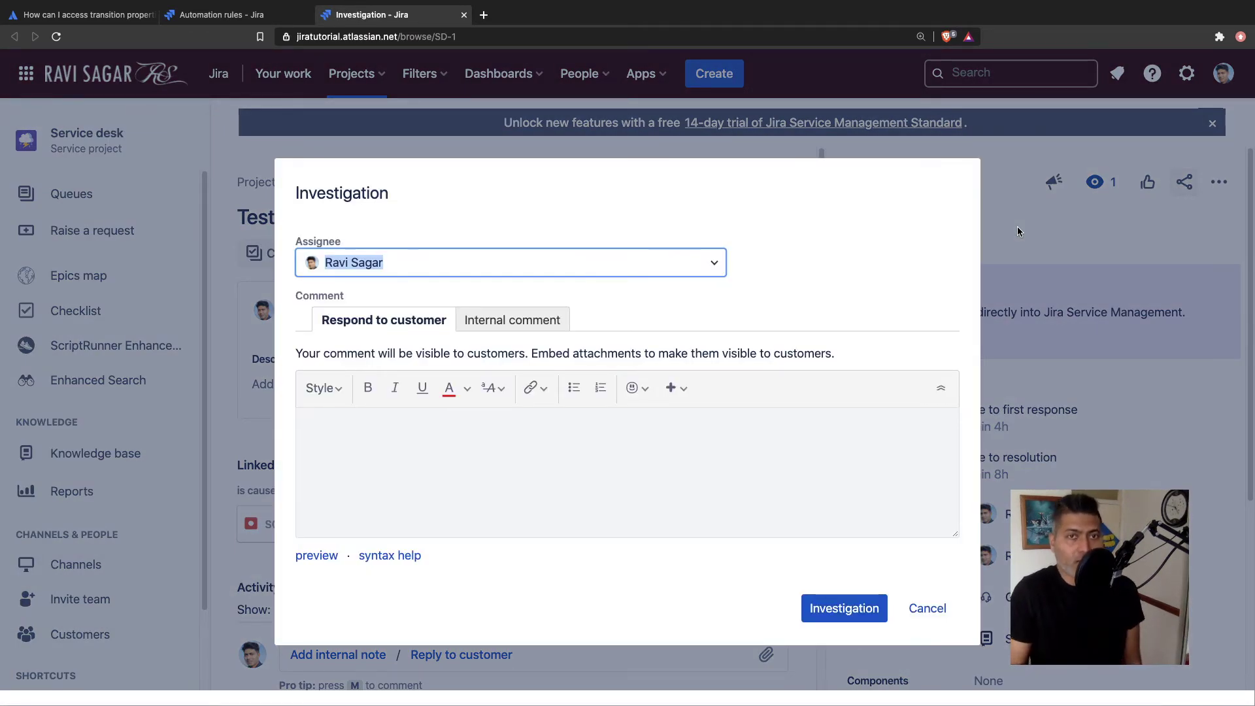
left_click(527, 436)
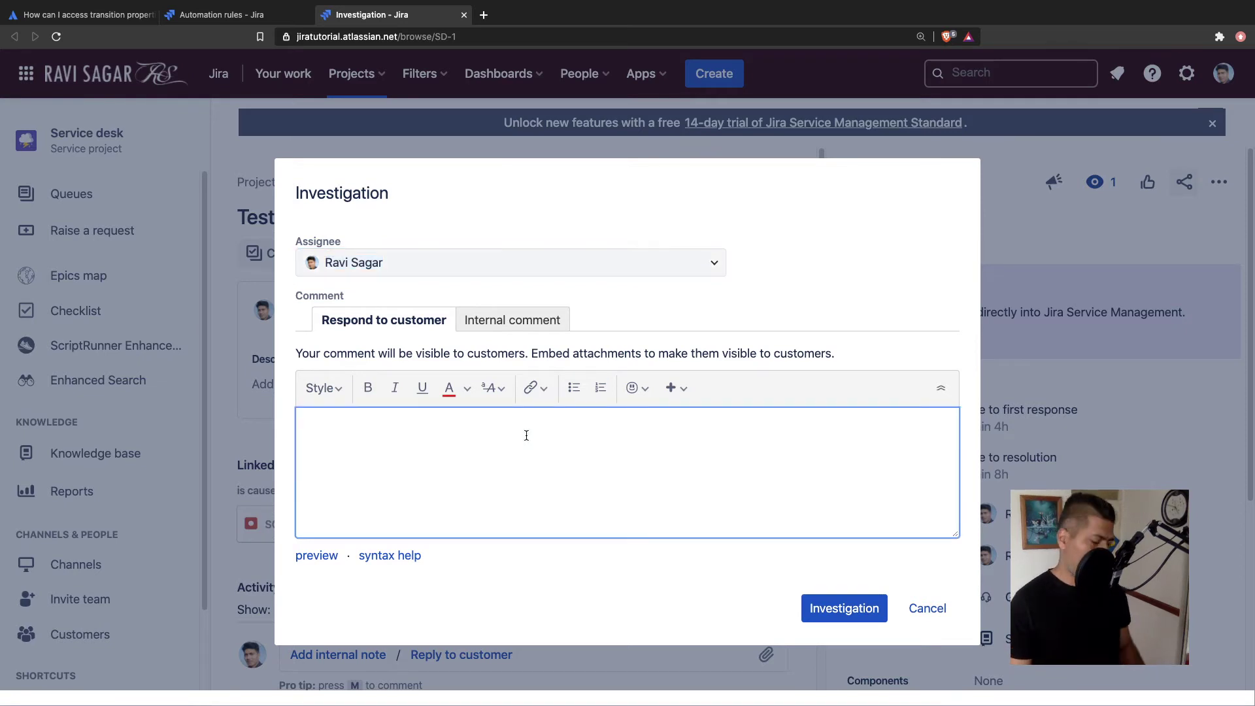
type("Comment")
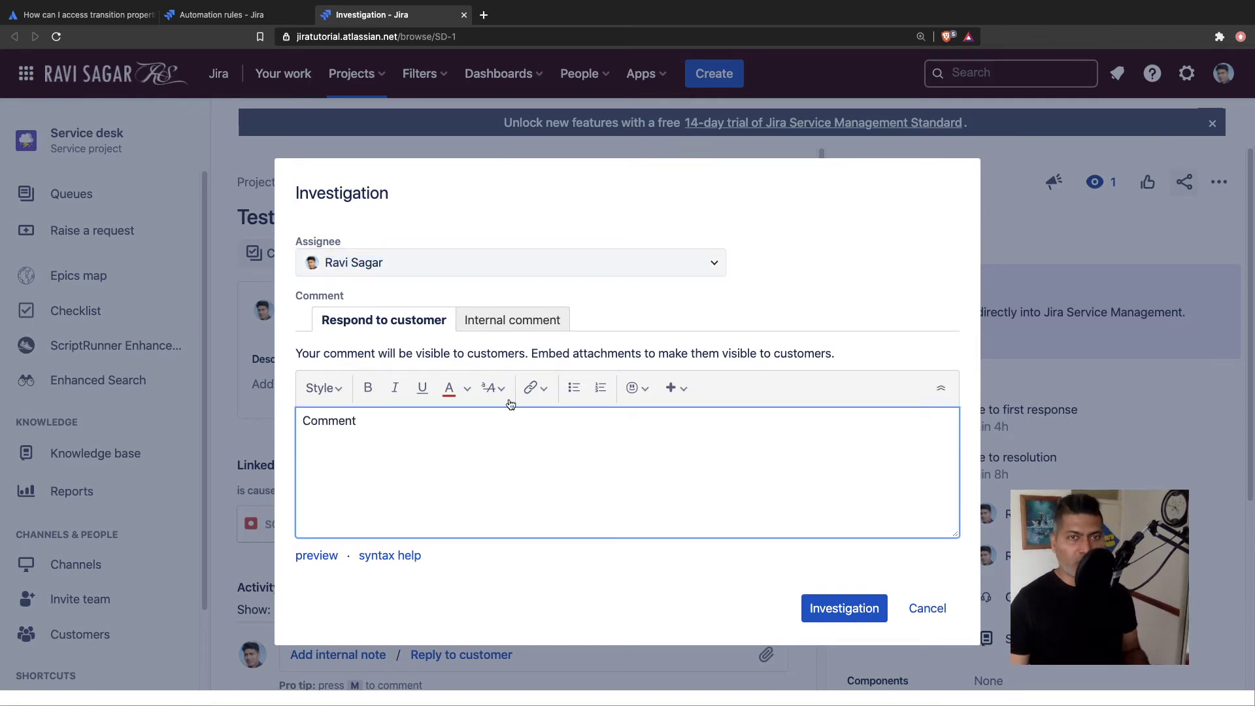
left_click(826, 612)
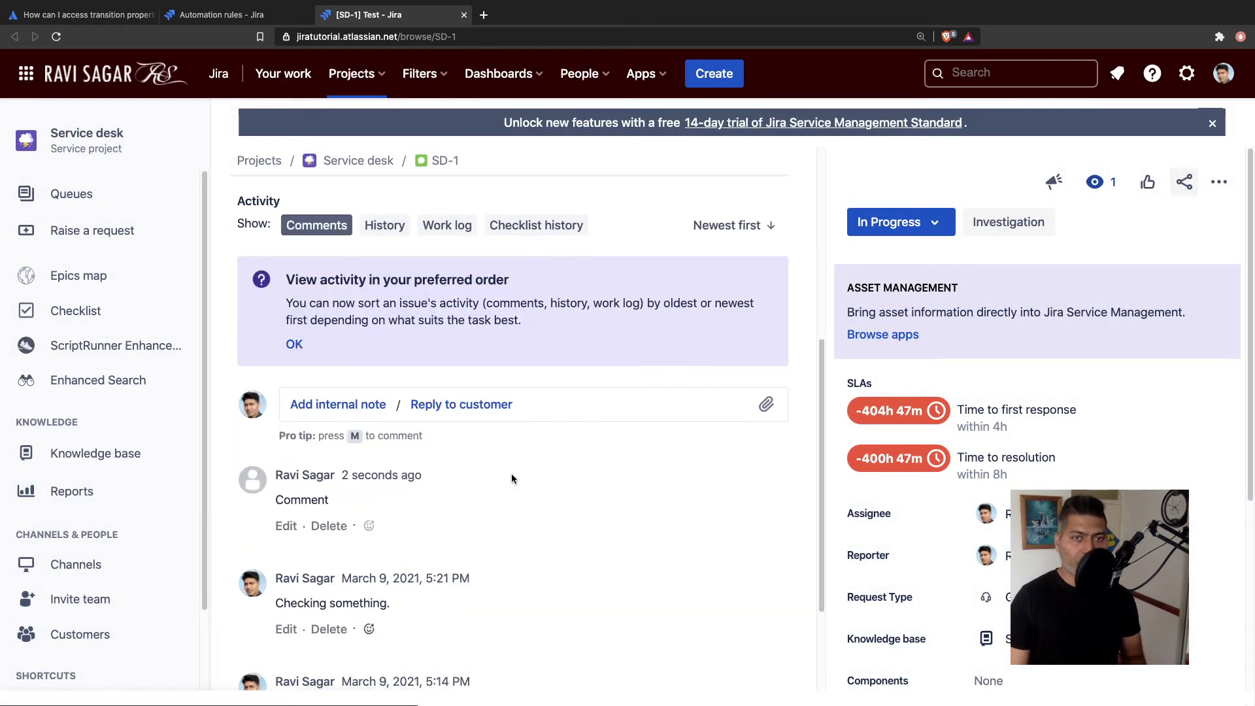
Go back to the self-transition-automation rule editor
scroll(436, 323, "down", 1)
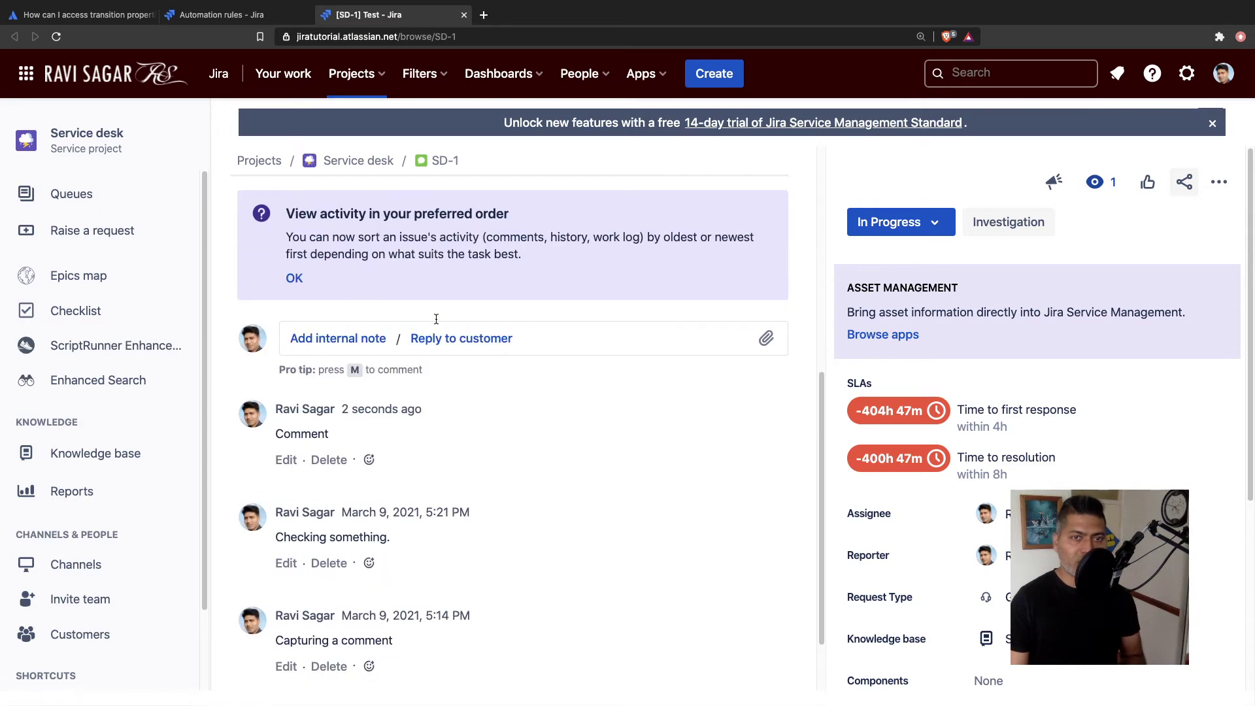
left_click(221, 15)
left_click(355, 17)
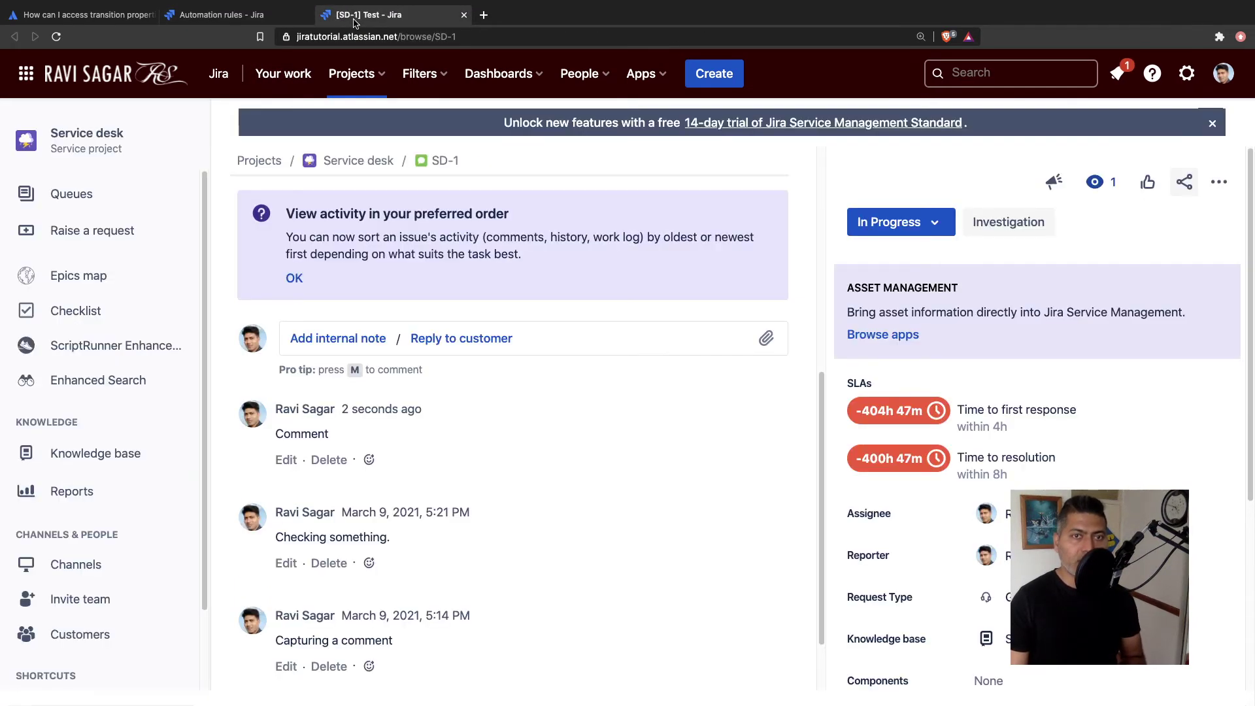
left_click(257, 18)
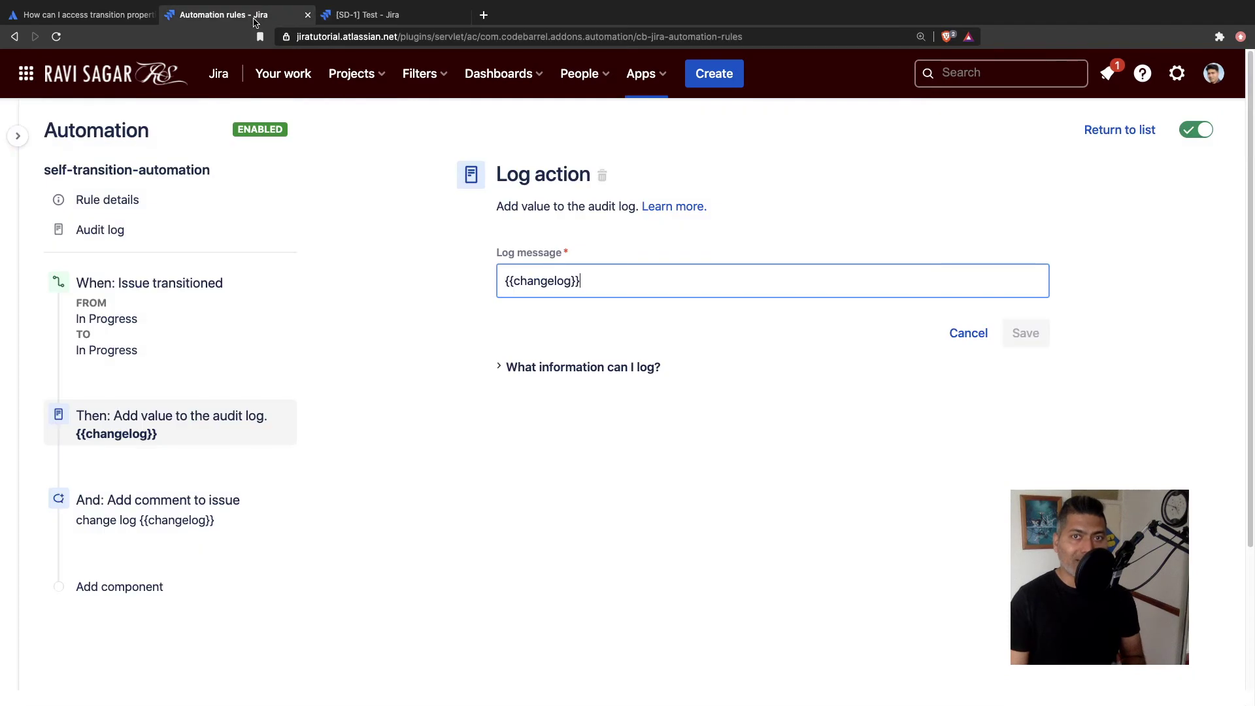
Check the comment action's {{changelog}} value, then expand the newest SUCCESS audit log run's In Progress changelog
left_click(144, 513)
left_click_drag(578, 289, 500, 288)
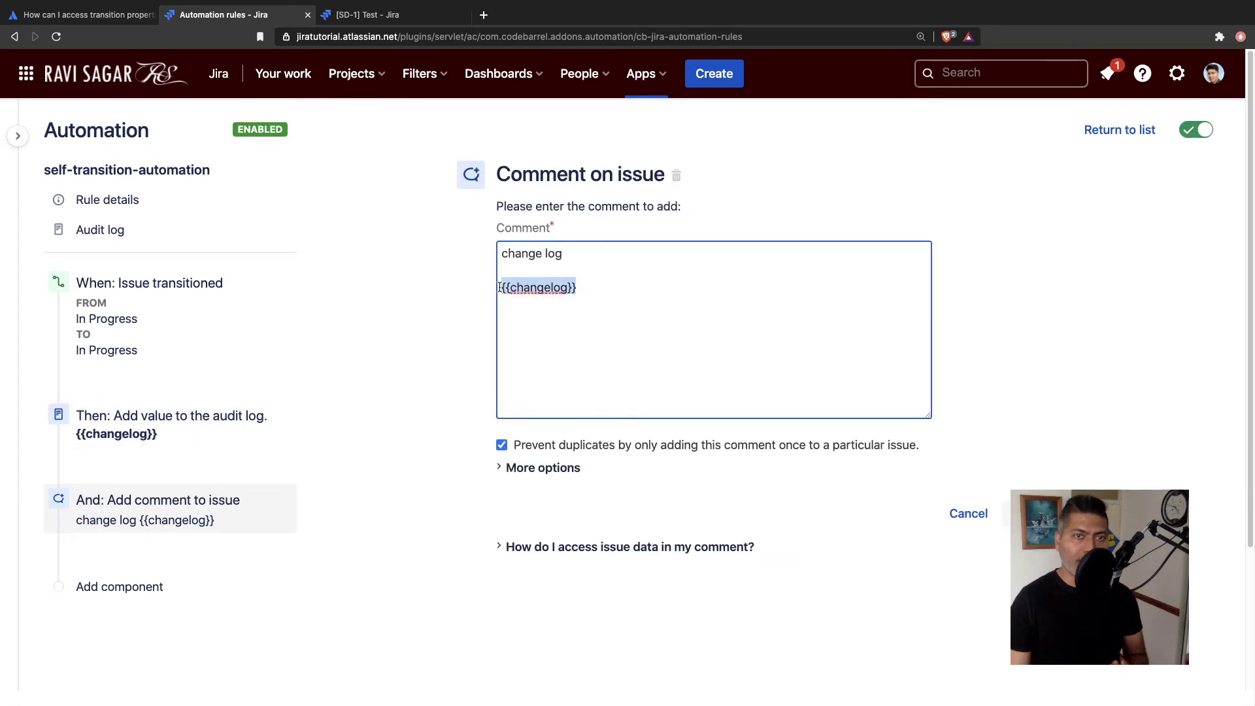
left_click(139, 244)
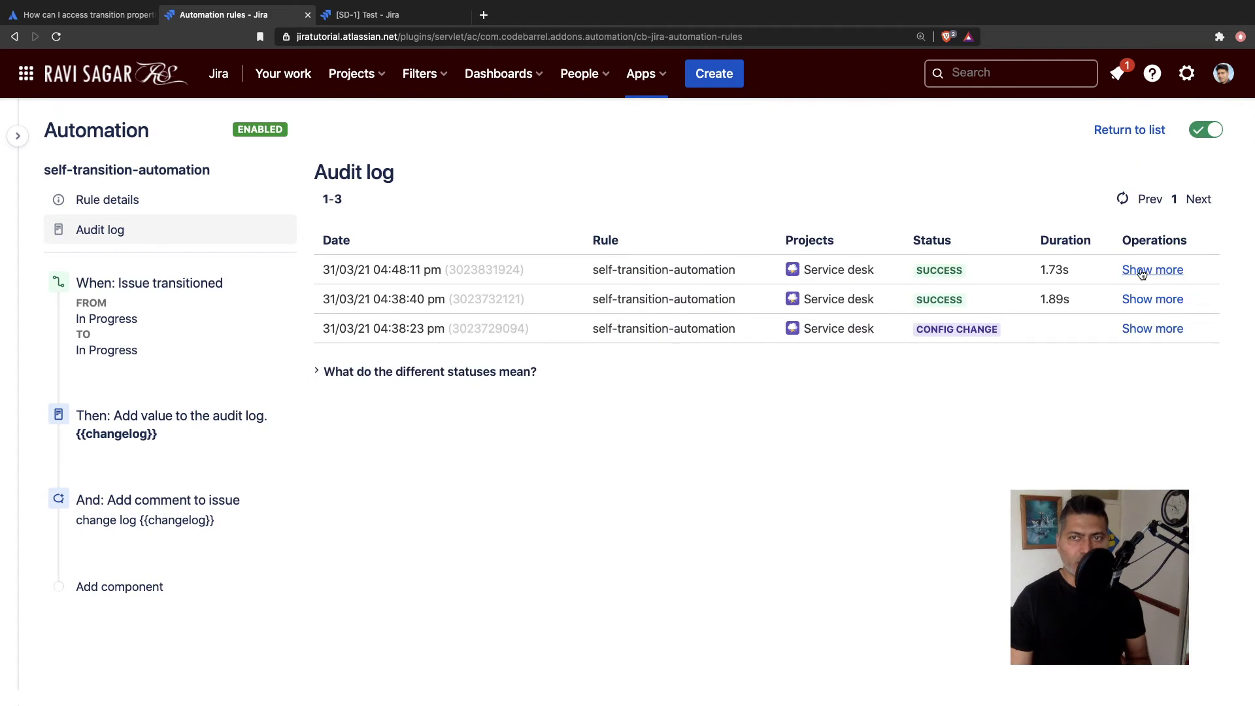
left_click(1146, 271)
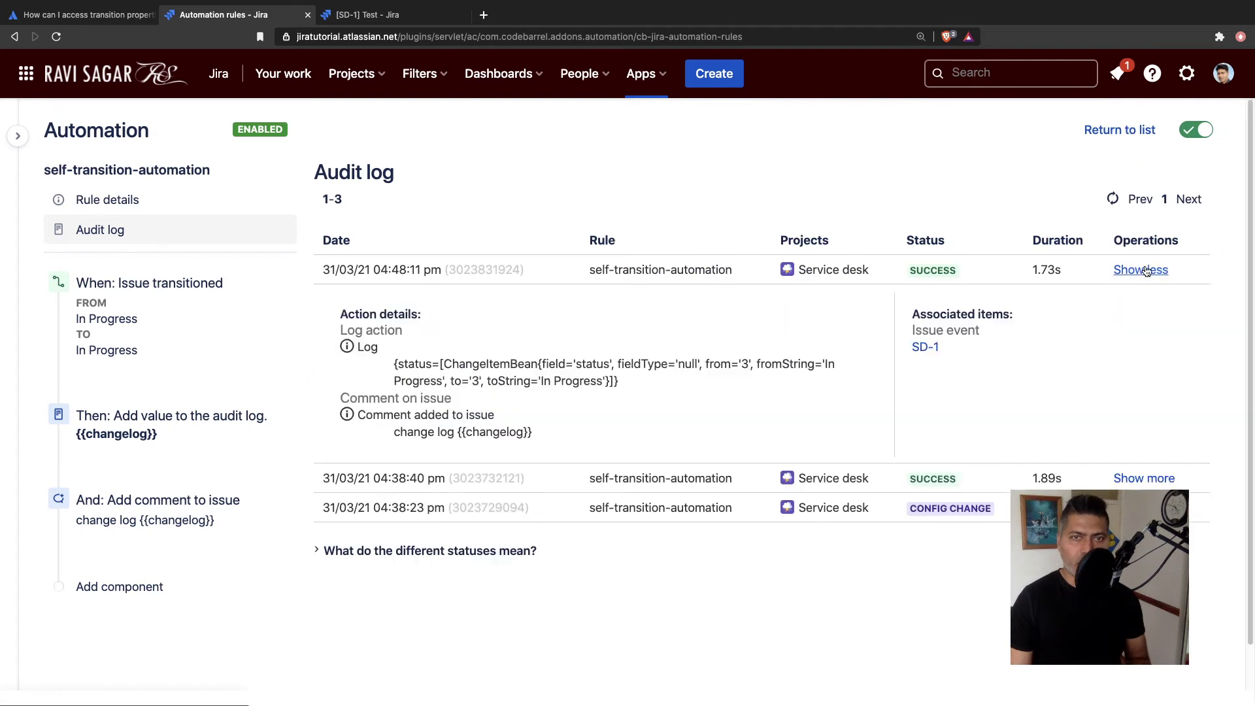
triple_click(459, 374)
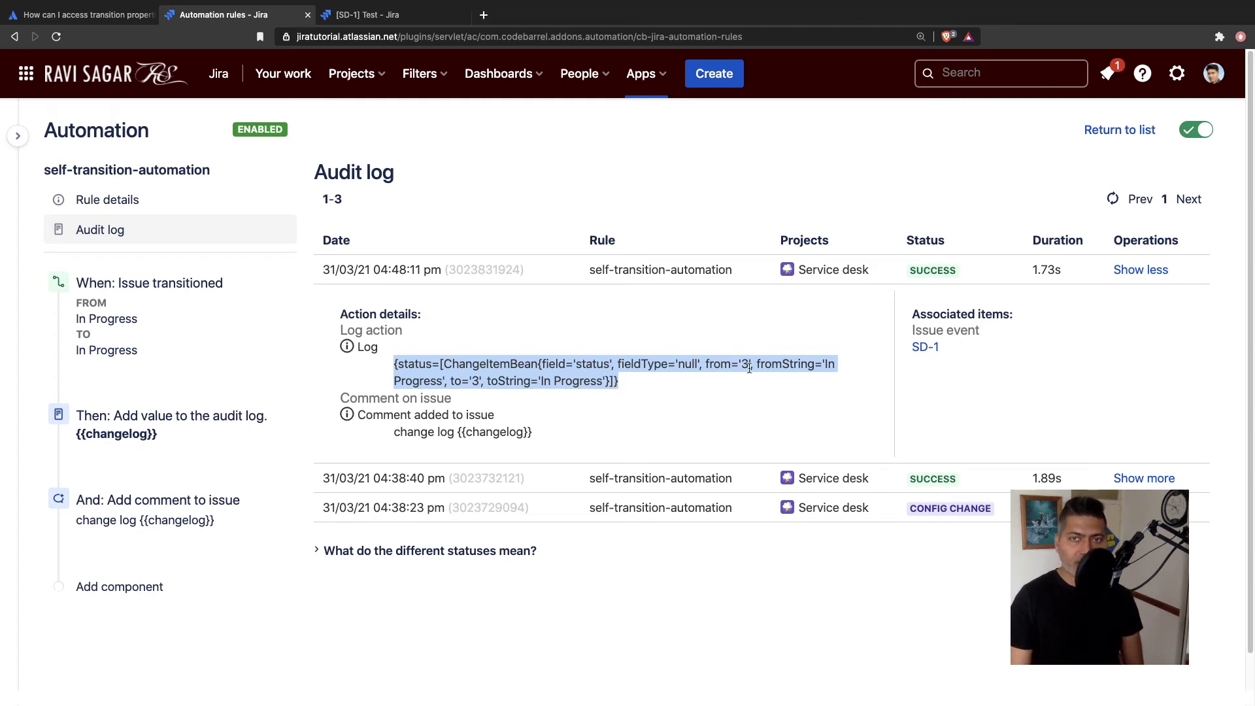
left_click(542, 383)
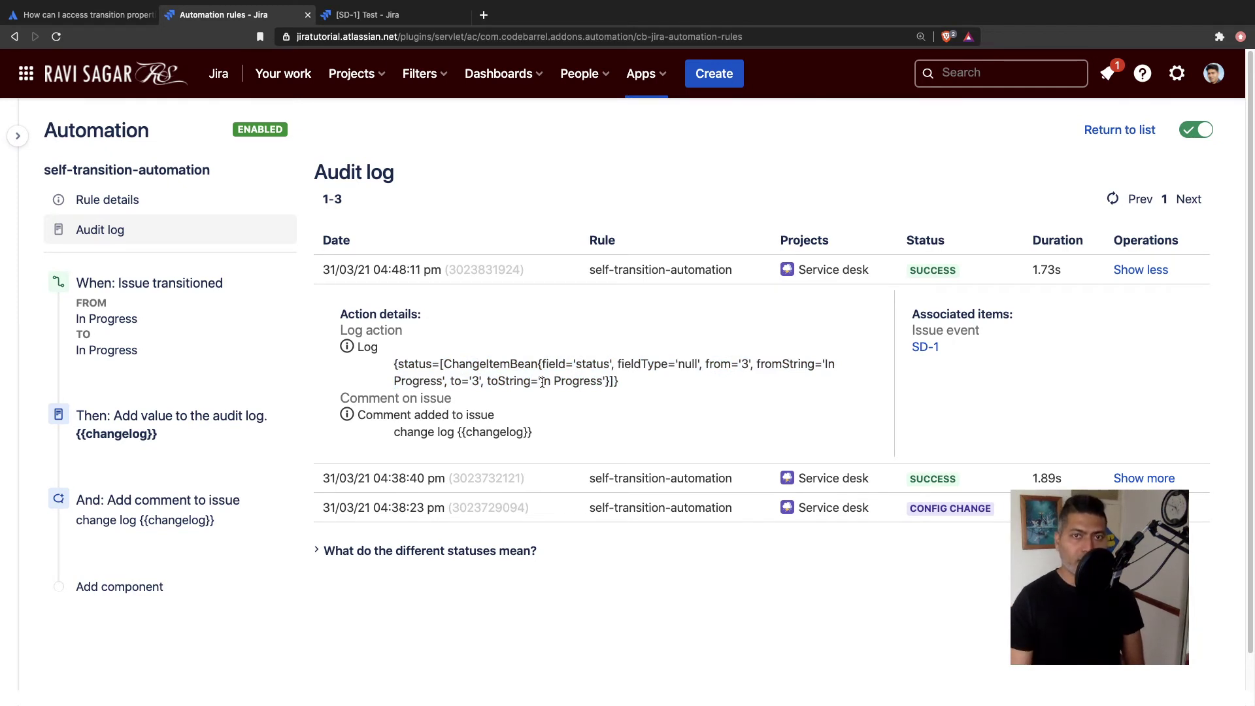
Reload SD-1 to confirm the automation's change log internal note, then return to the audit log
left_click(388, 16)
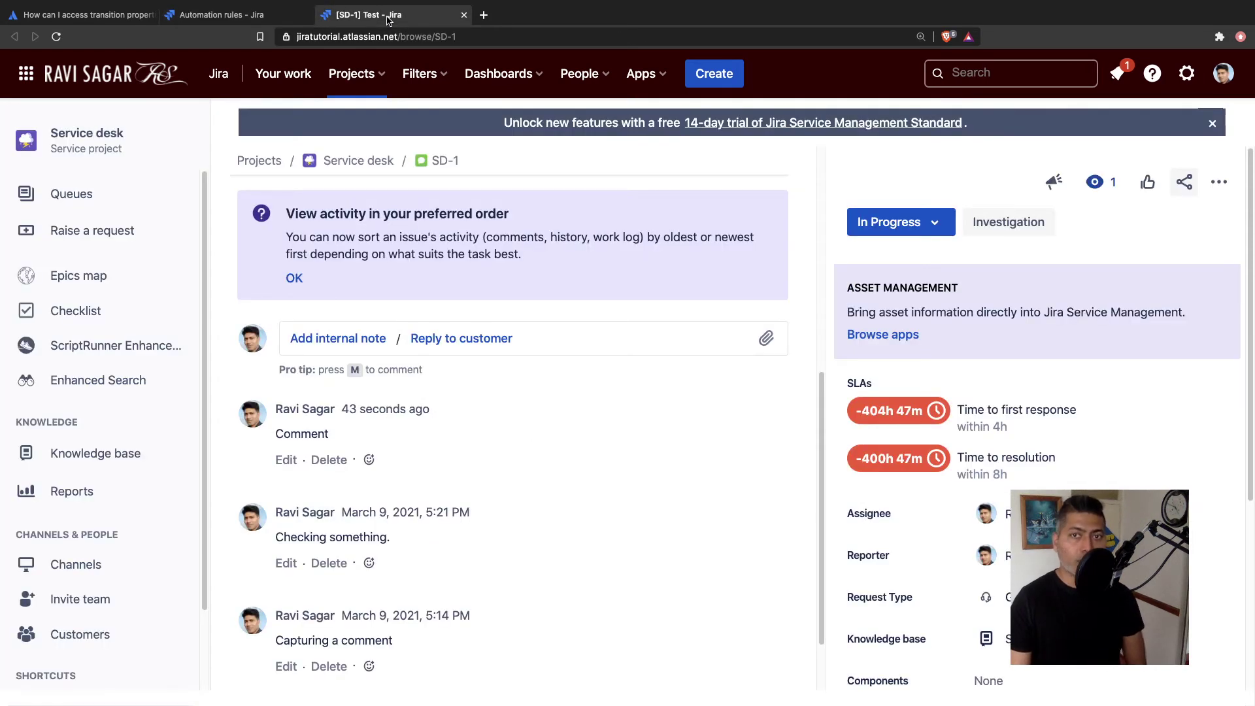
left_click(114, 73)
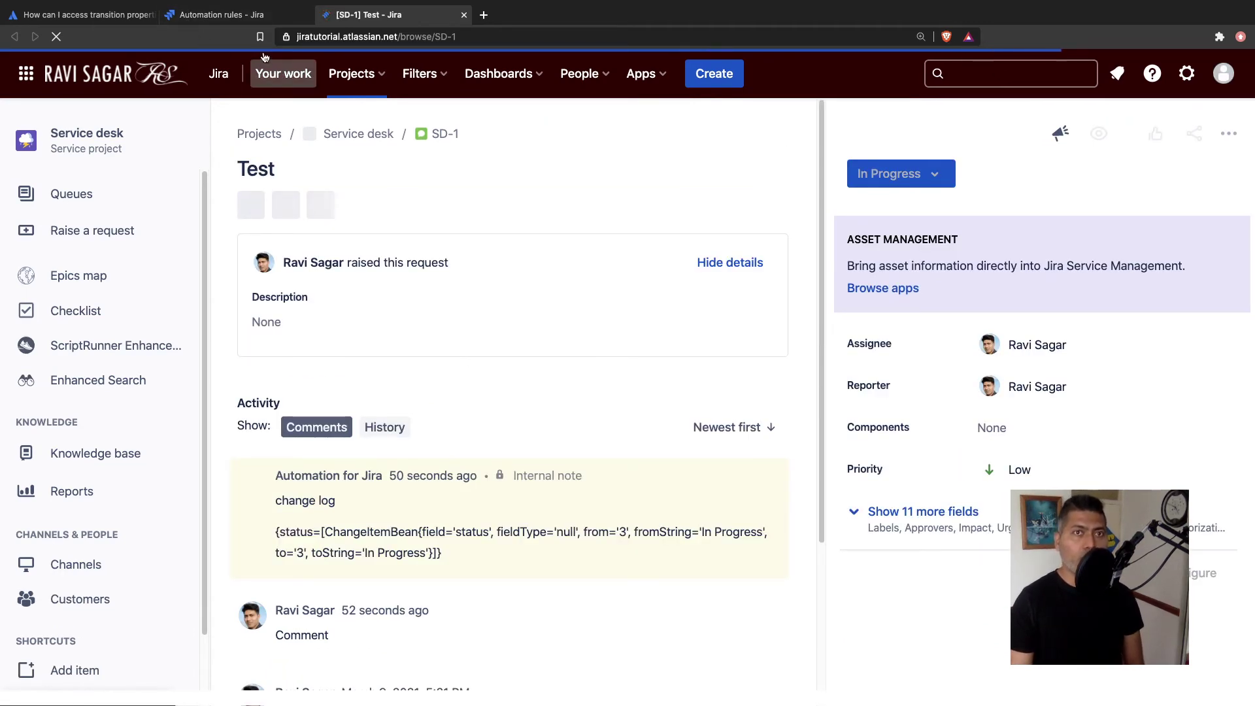
left_click(240, 21)
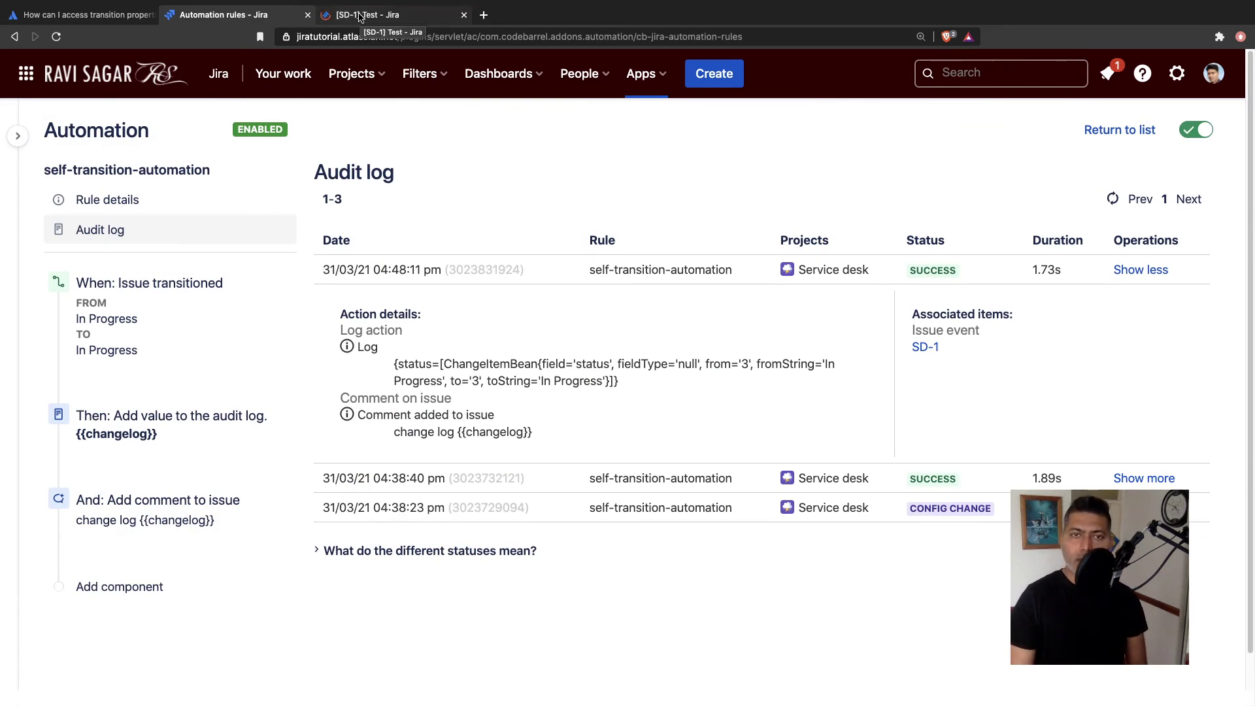
Highlight the logged changelog line, then bring up the Atlassian Community question page
double_click(501, 380)
triple_click(502, 374)
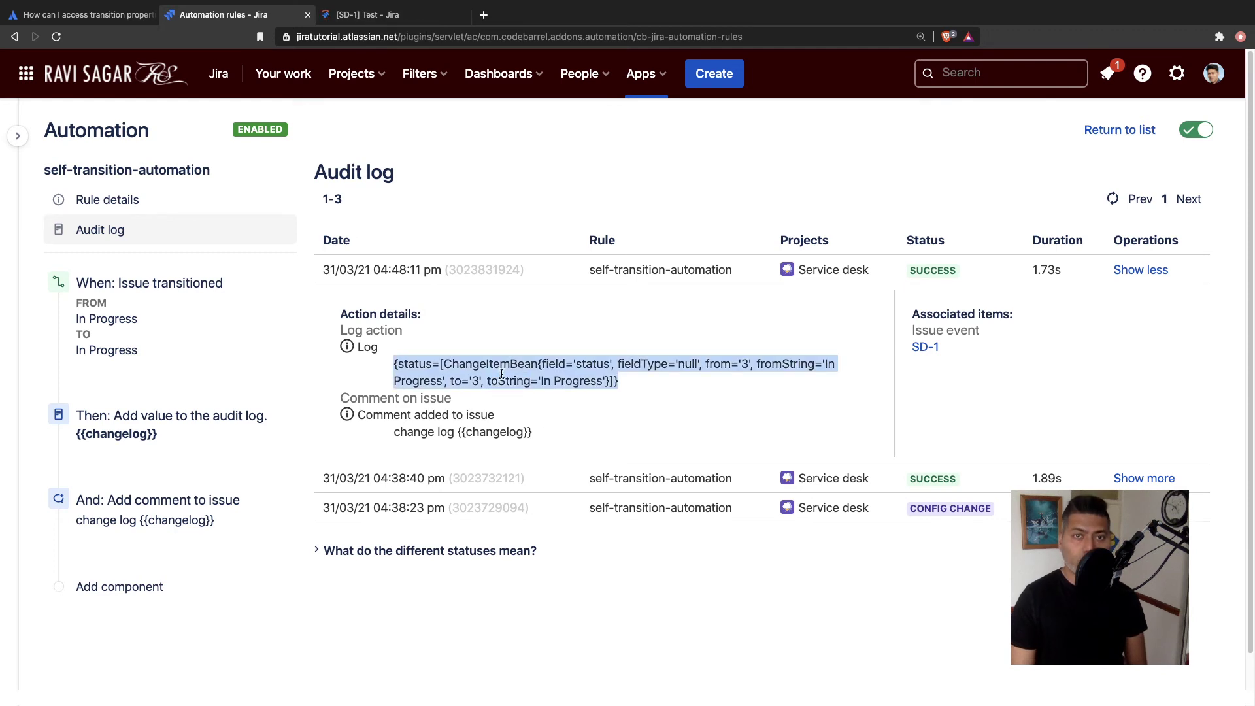
left_click(93, 20)
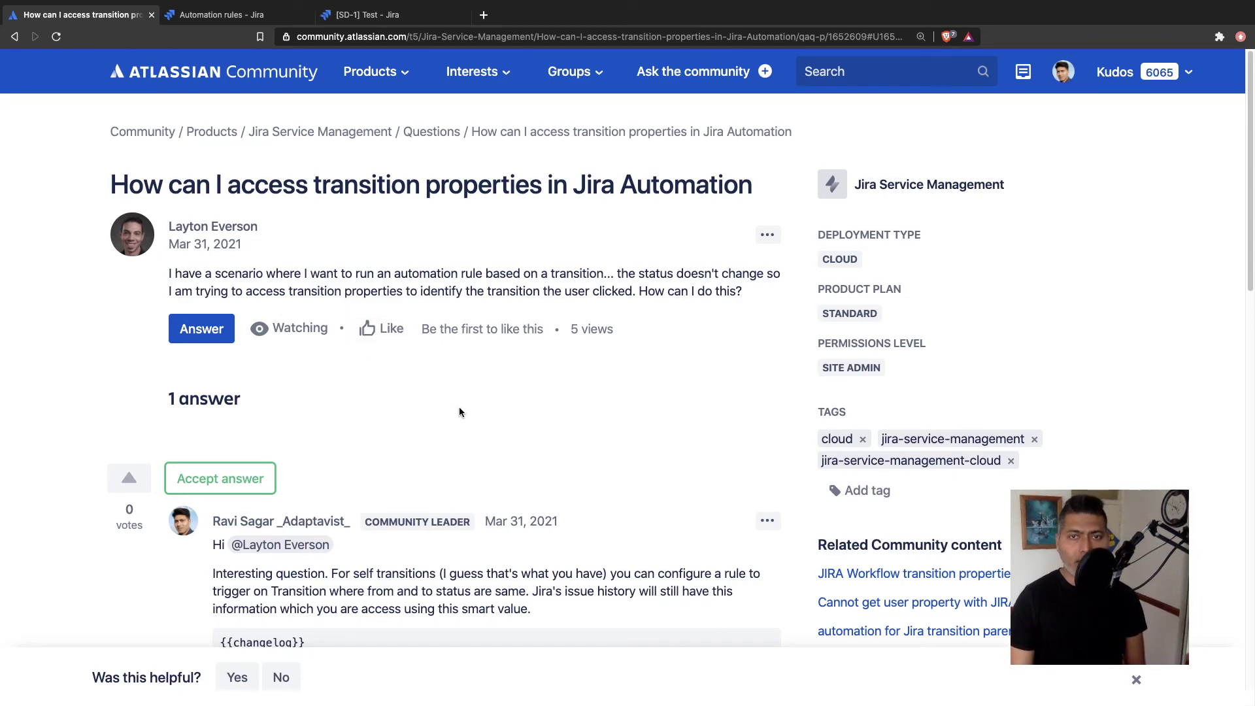
scroll(459, 412, "down", 2)
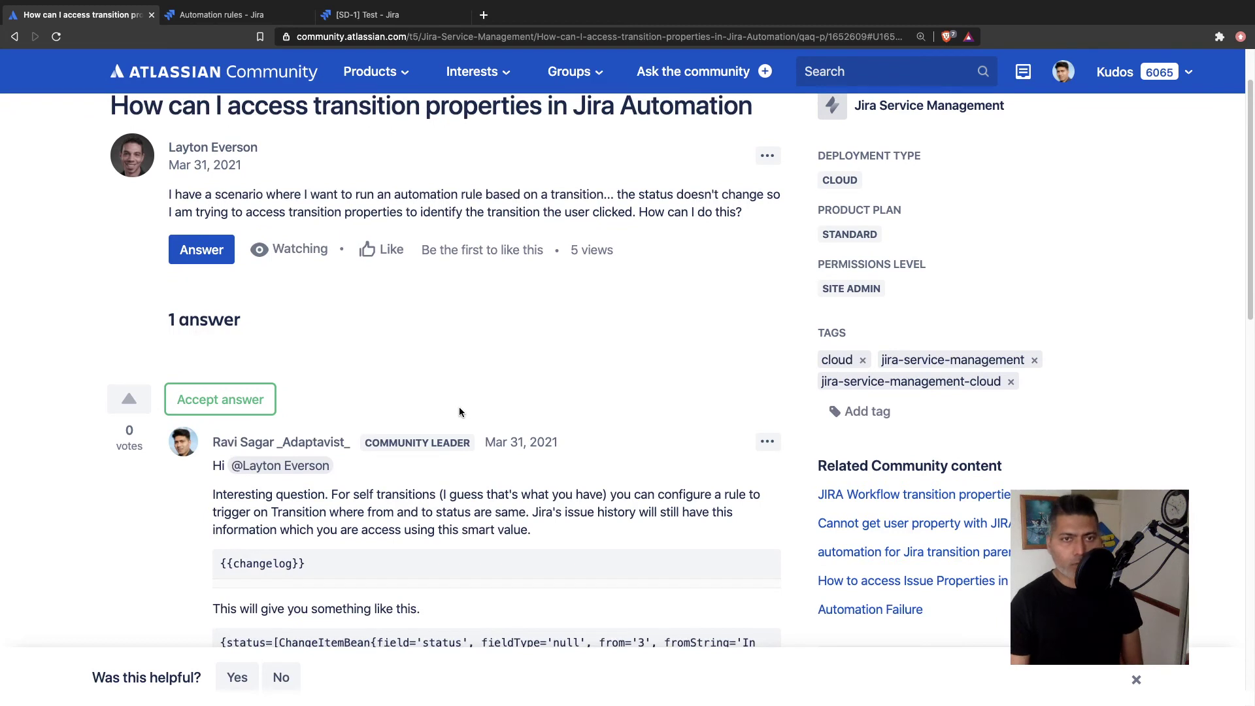